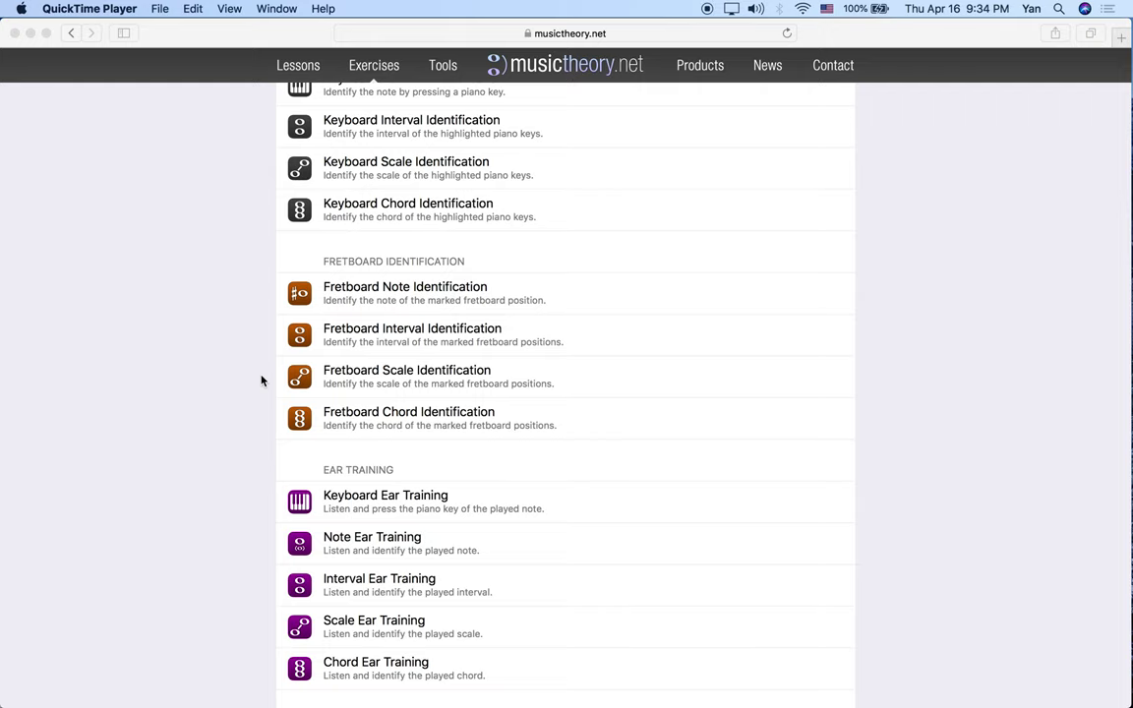
- Bring Safari forward and open the Note Ear Training exercise from the Ear Training list
scroll(261, 381, "down", 2)
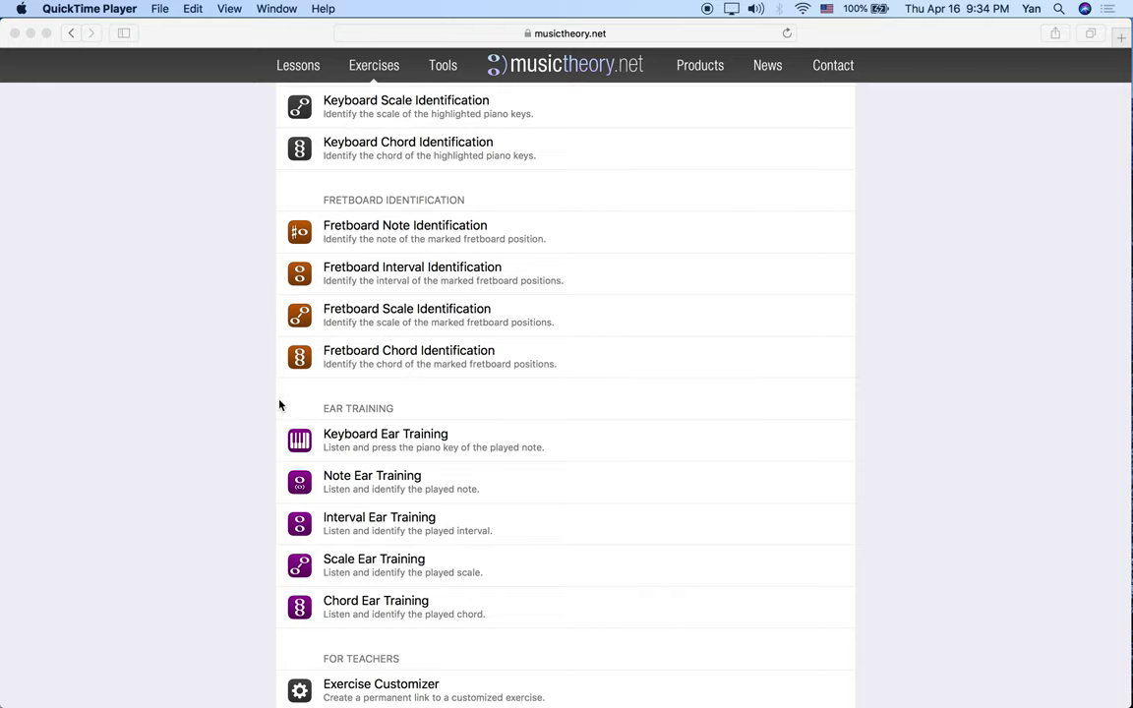
scroll(279, 404, "down", 1)
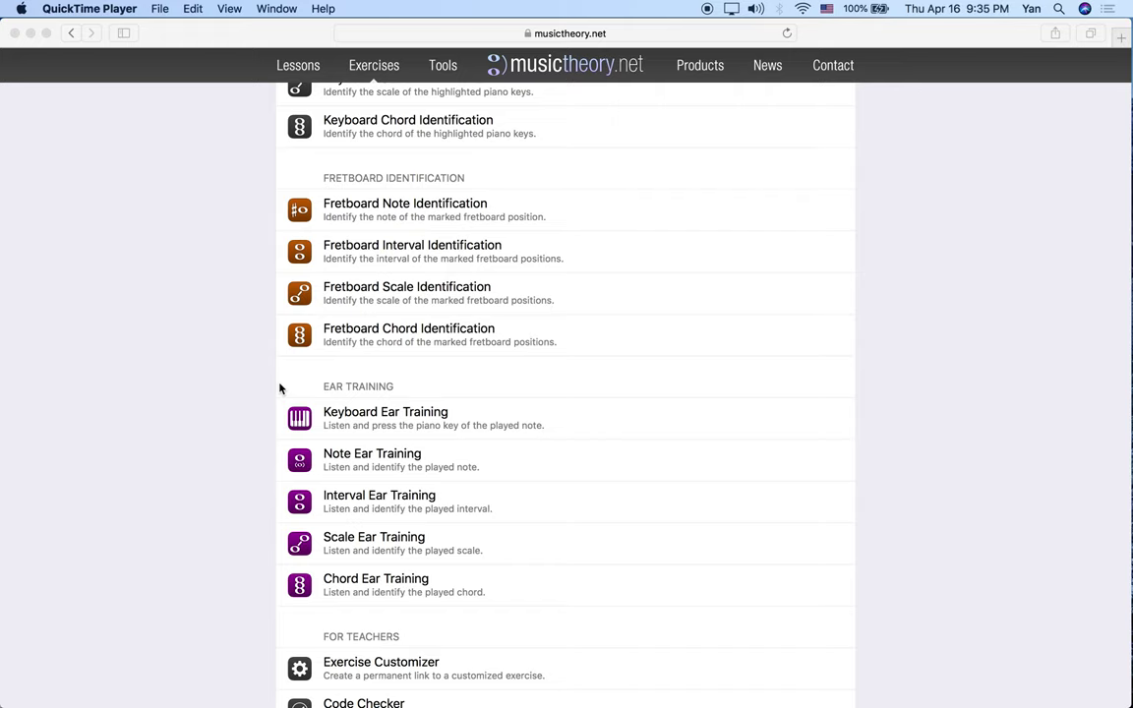
scroll(279, 389, "down", 3)
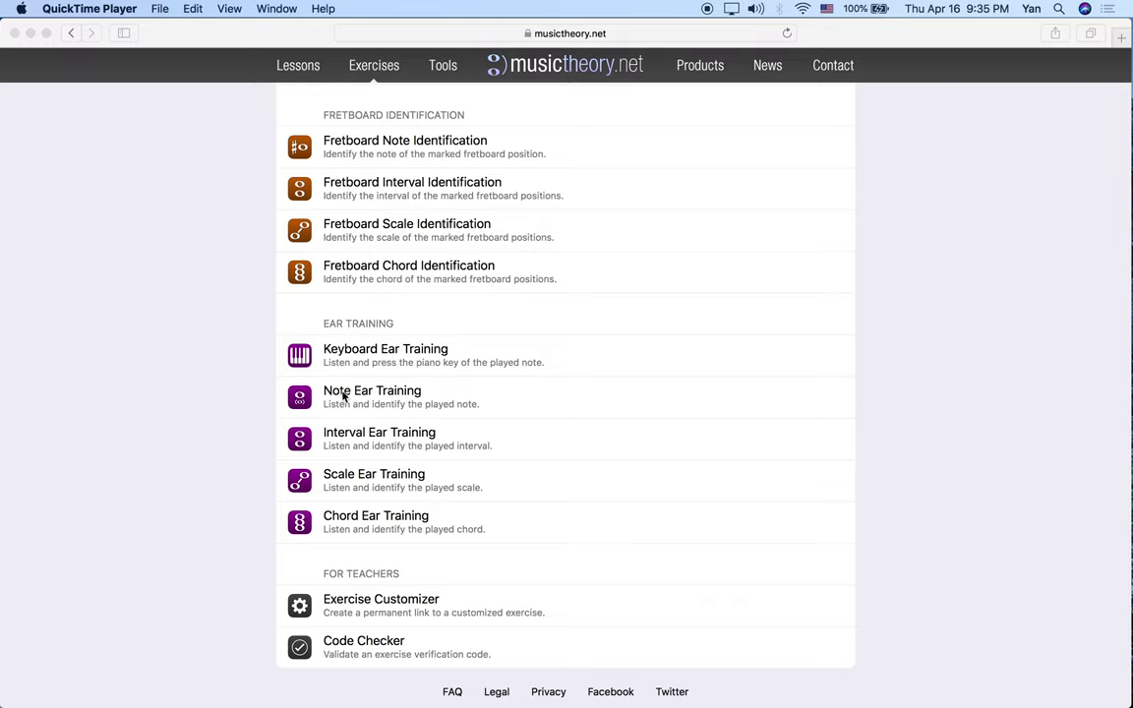
left_click(344, 397)
left_click(344, 397)
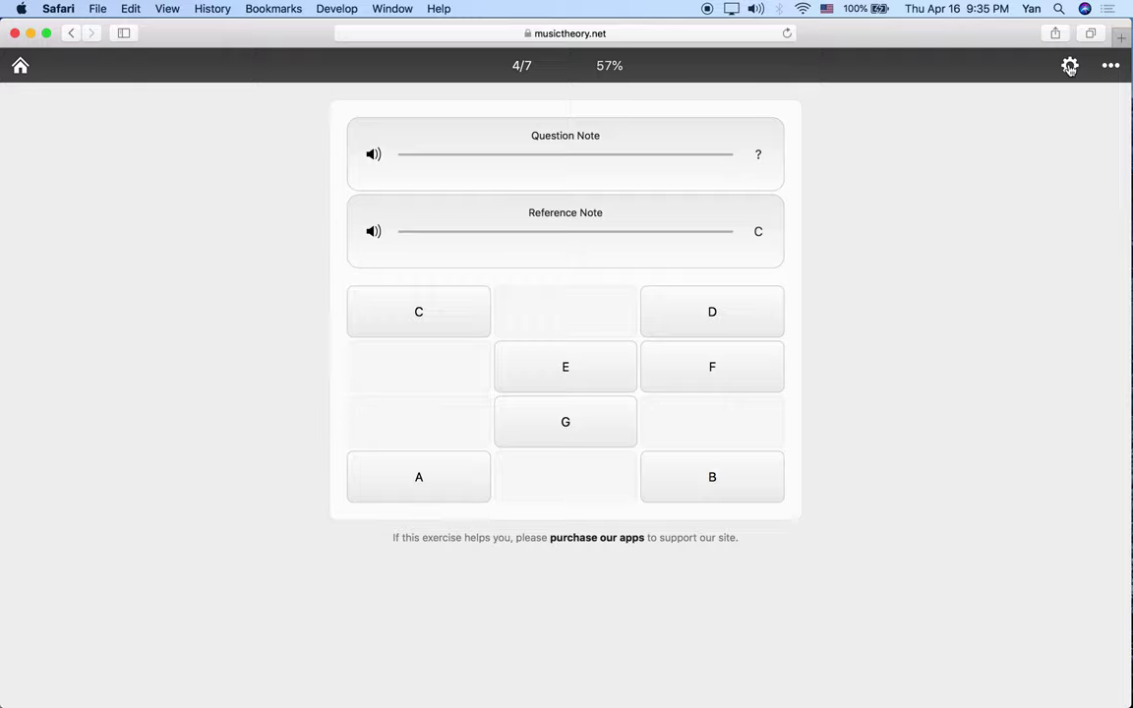
left_click(1070, 66)
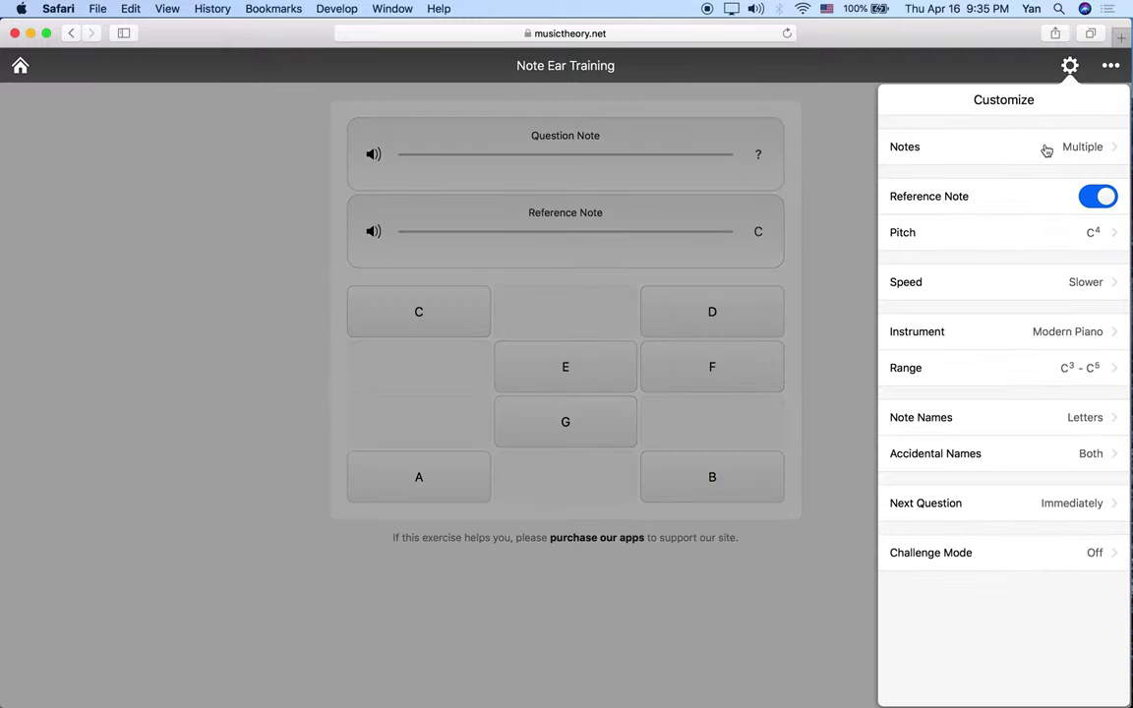
- Confirm the Notes setting has only naturals C–B selected, then close the settings unchanged
left_click(1047, 149)
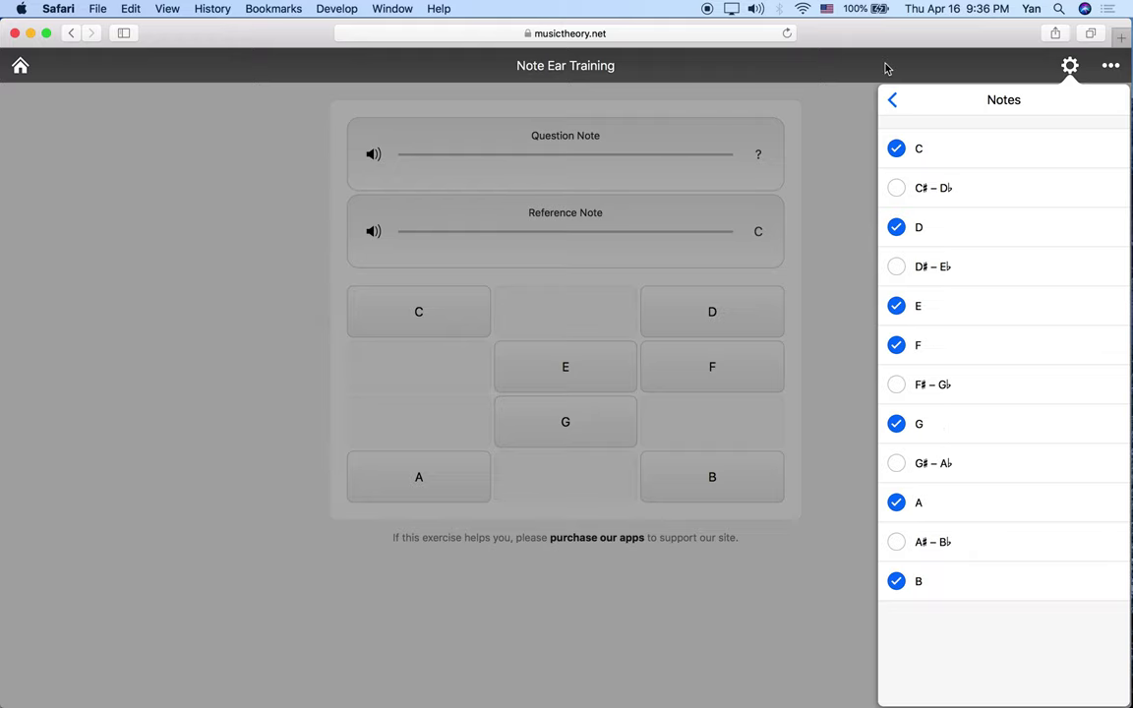
left_click(893, 100)
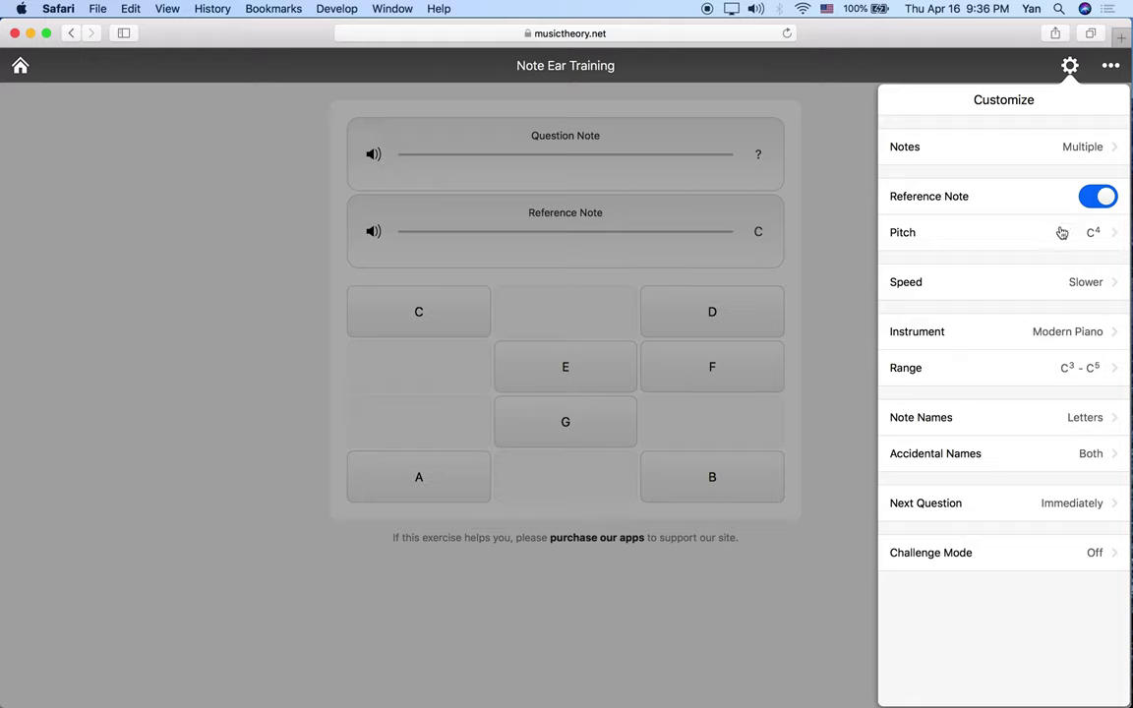
mouse_move(1082, 234)
left_click(1070, 67)
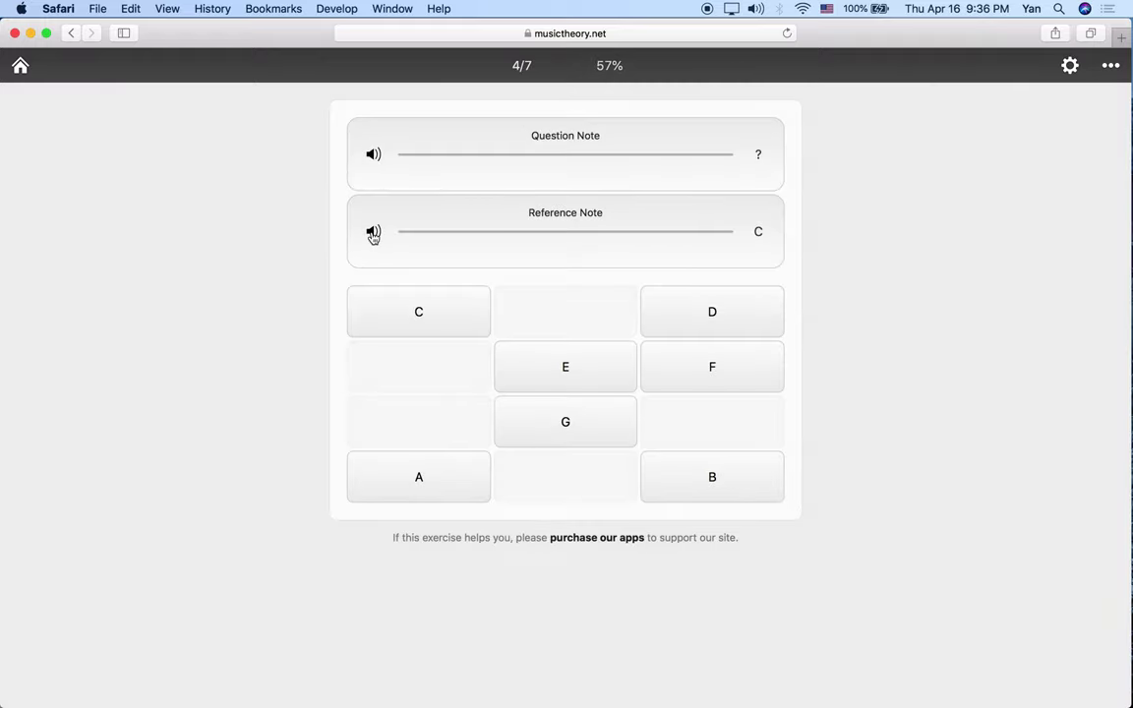
- Play the reference note C and then the question note
left_click(373, 233)
left_click(374, 155)
- Bring up the pop-up piano, then replay reference C and the question note
key("super+grave")
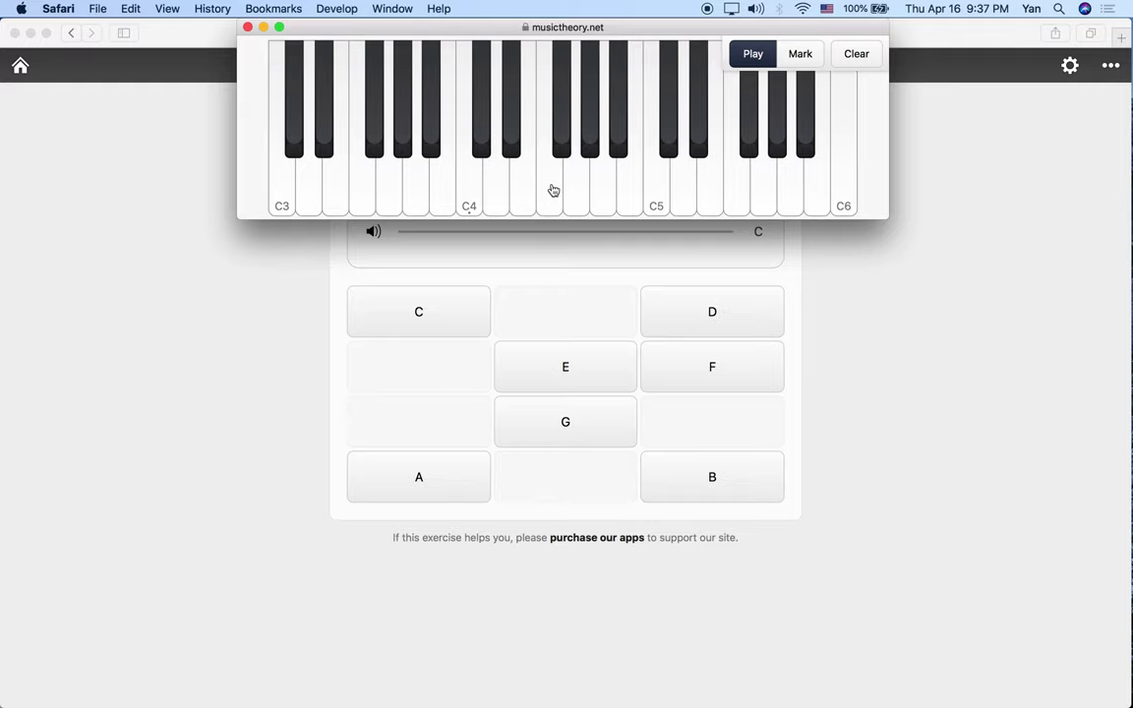
key("super+w")
left_click(373, 231)
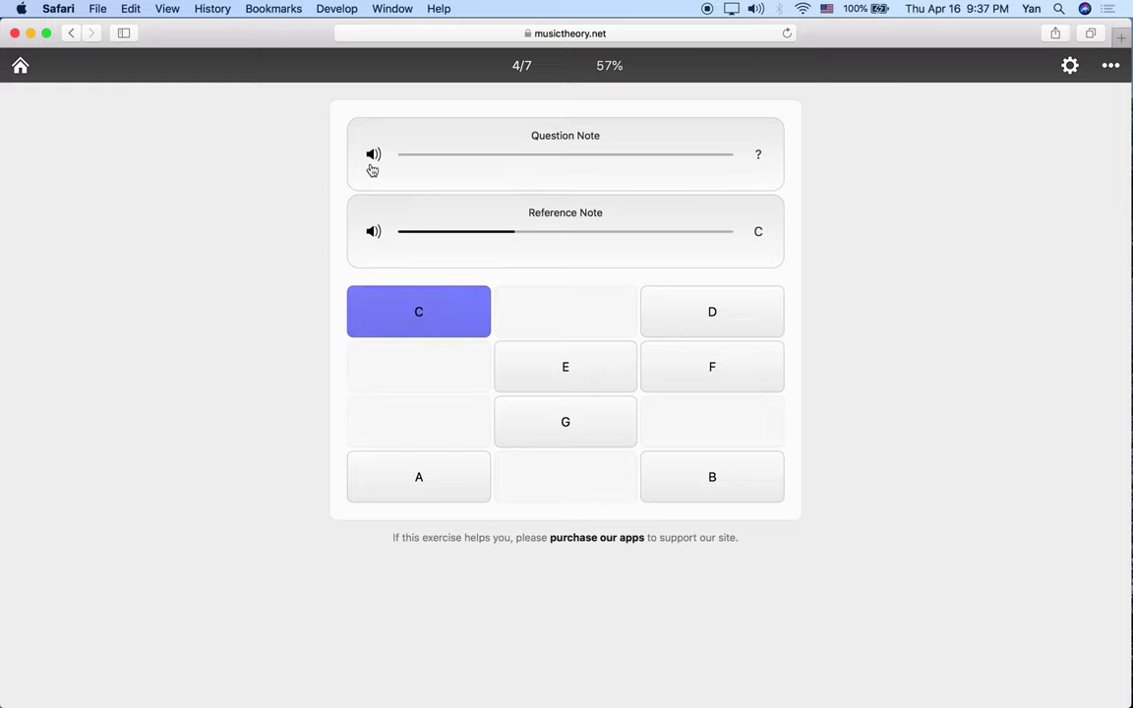
left_click(374, 154)
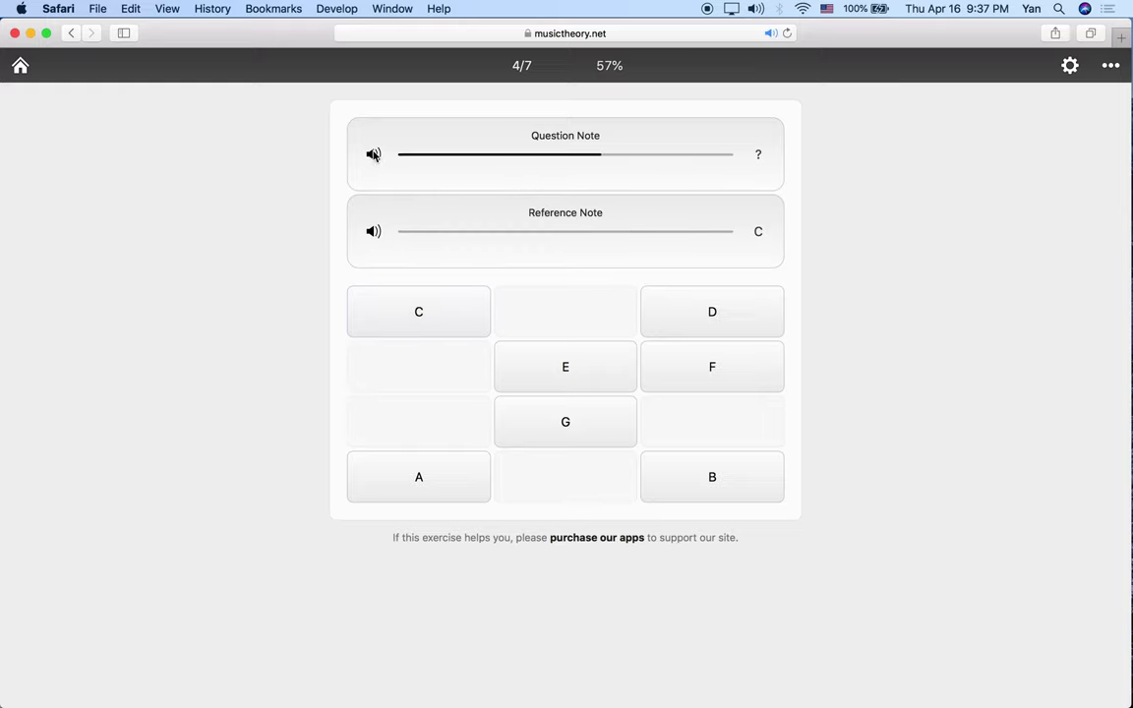
- Match the question pitch on the pop-up piano around E4–F4 and answer F
key("super+grave")
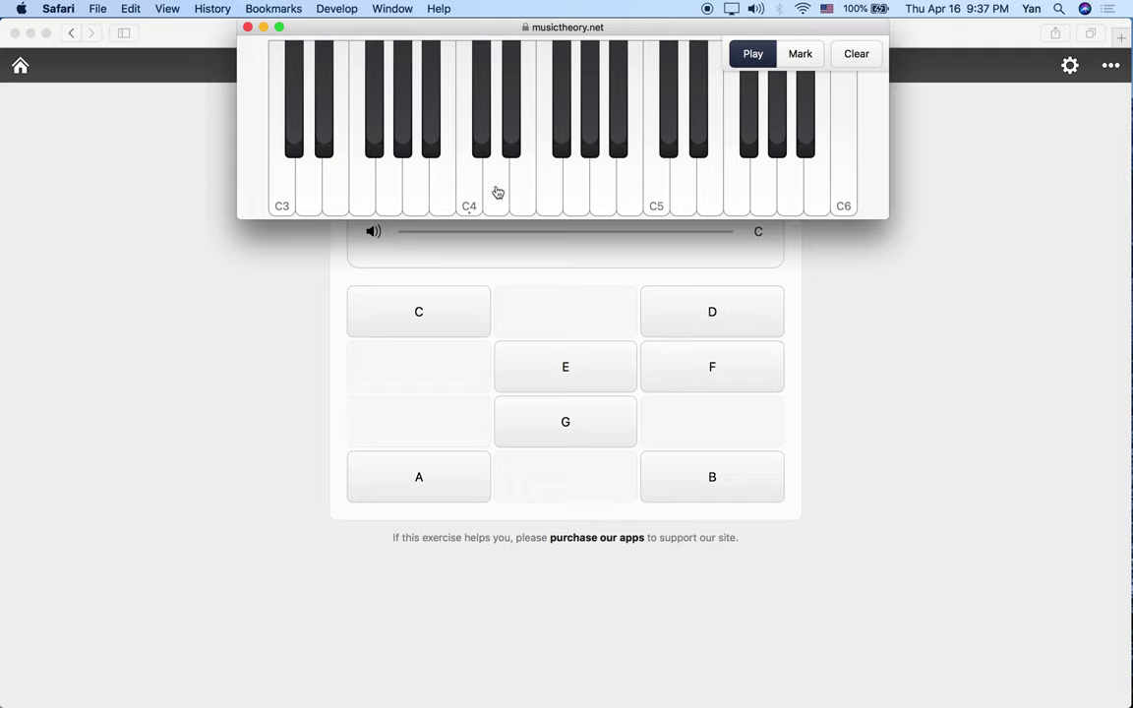
left_click(519, 192)
left_click(548, 192)
left_click(548, 192)
left_click(371, 155)
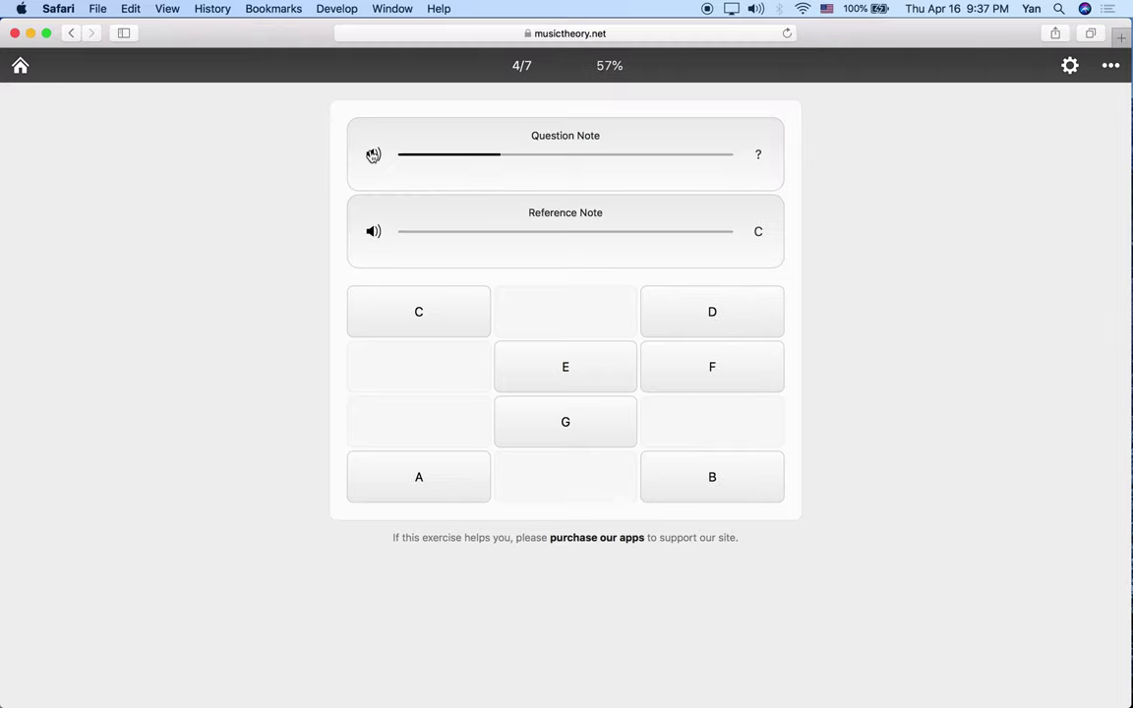
left_click(442, 163)
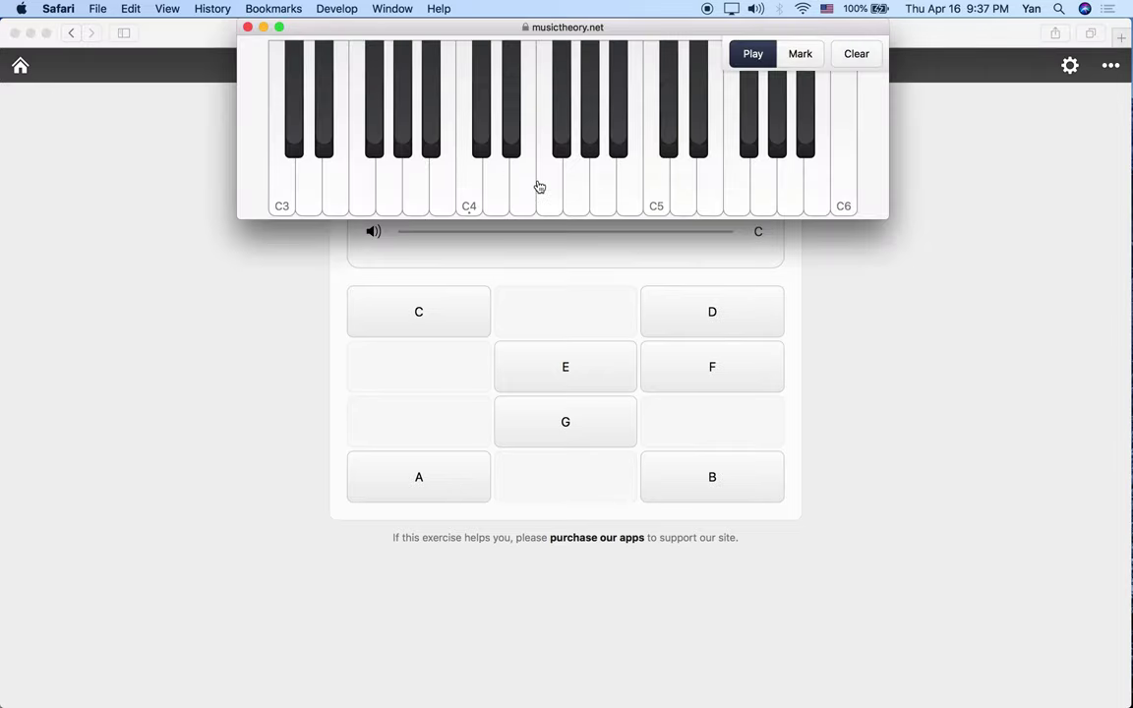
left_click(838, 387)
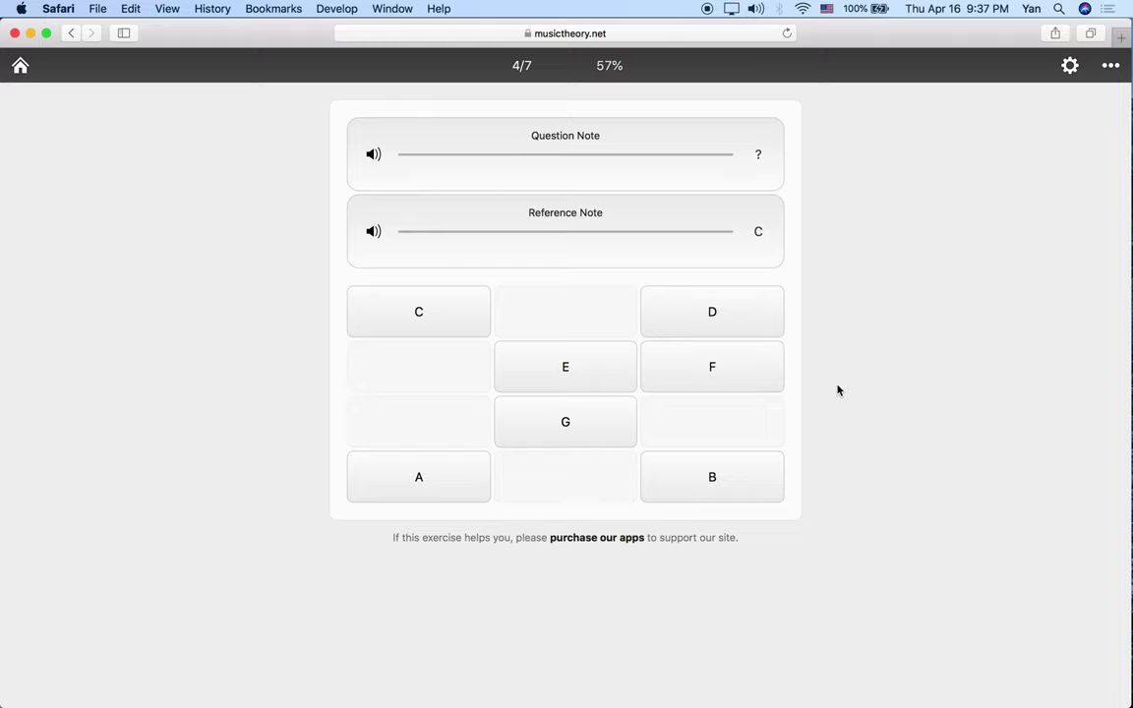
left_click(709, 367)
- Compare the next question with reference C and a C4–C5 piano scale, answering C
left_click(374, 155)
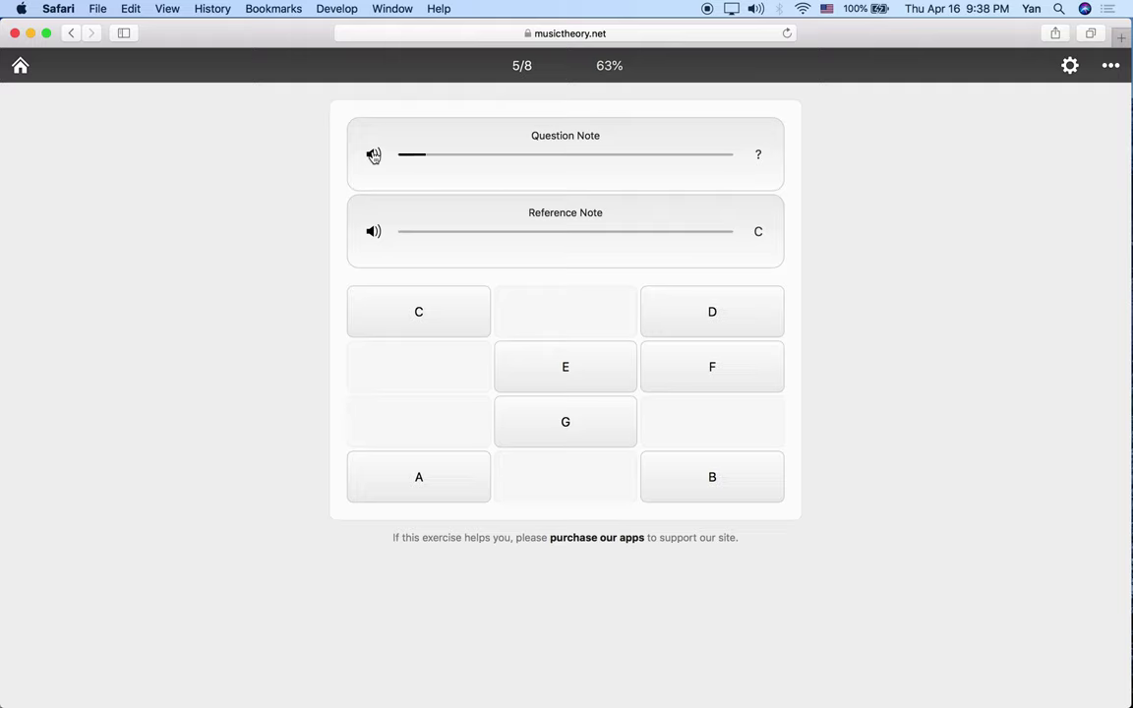
left_click(372, 233)
left_click(374, 154)
left_click(468, 184)
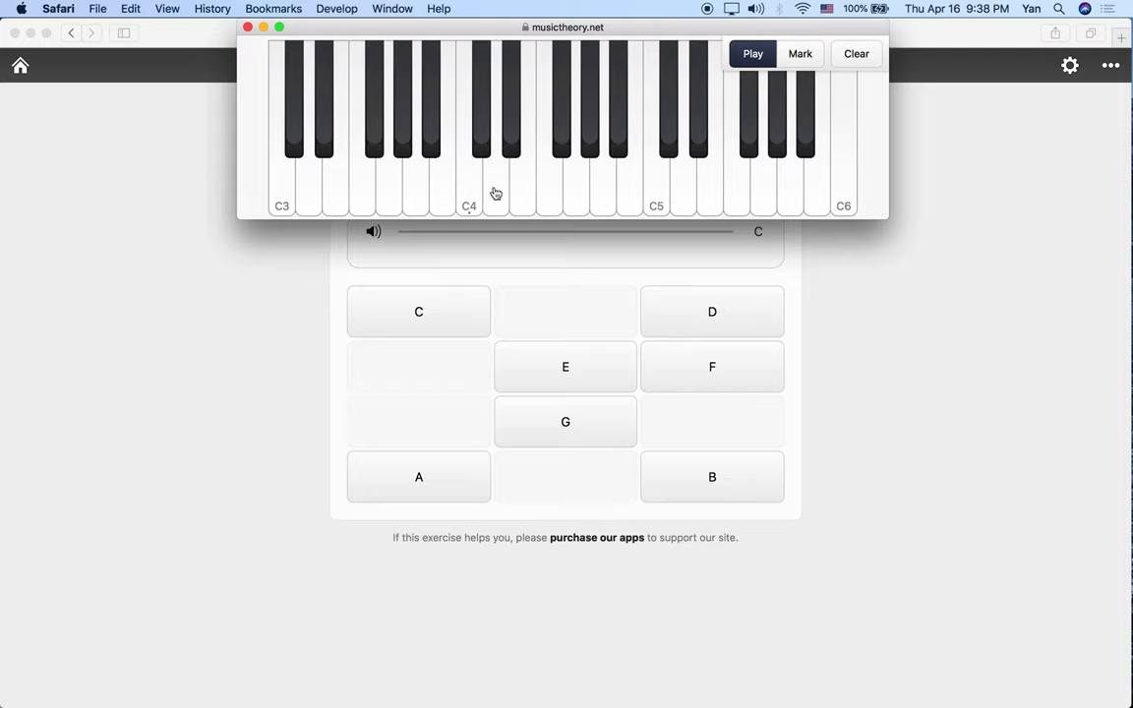
left_click(496, 193)
left_click(548, 190)
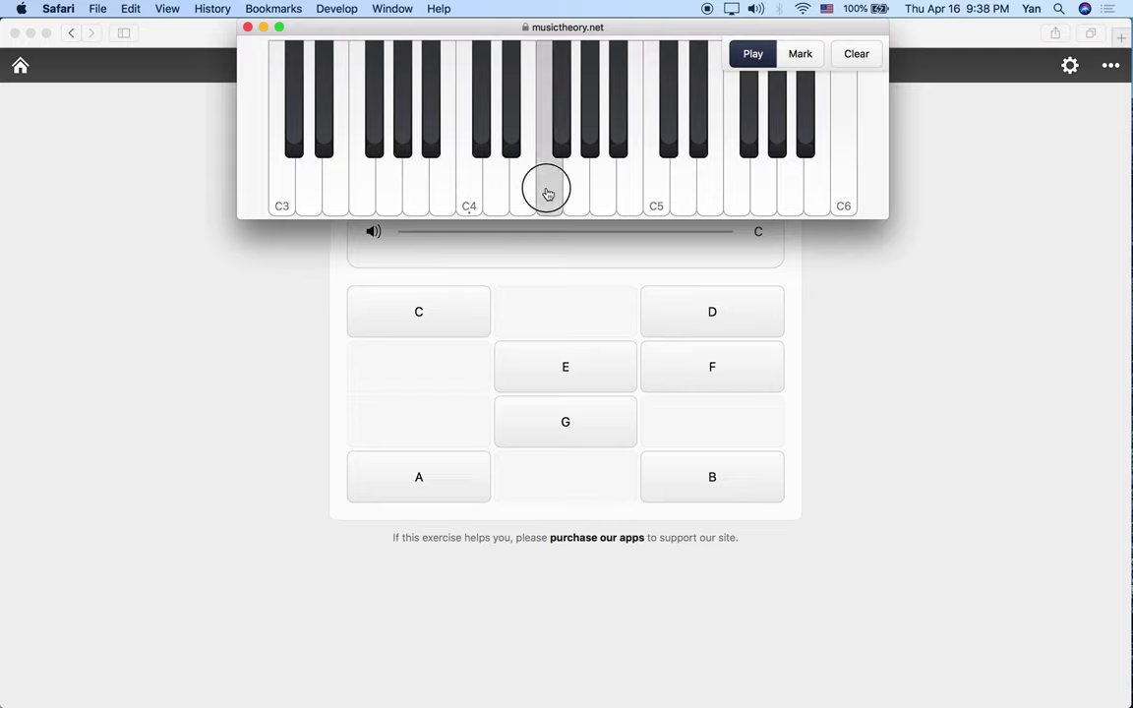
left_click(602, 195)
left_click(652, 198)
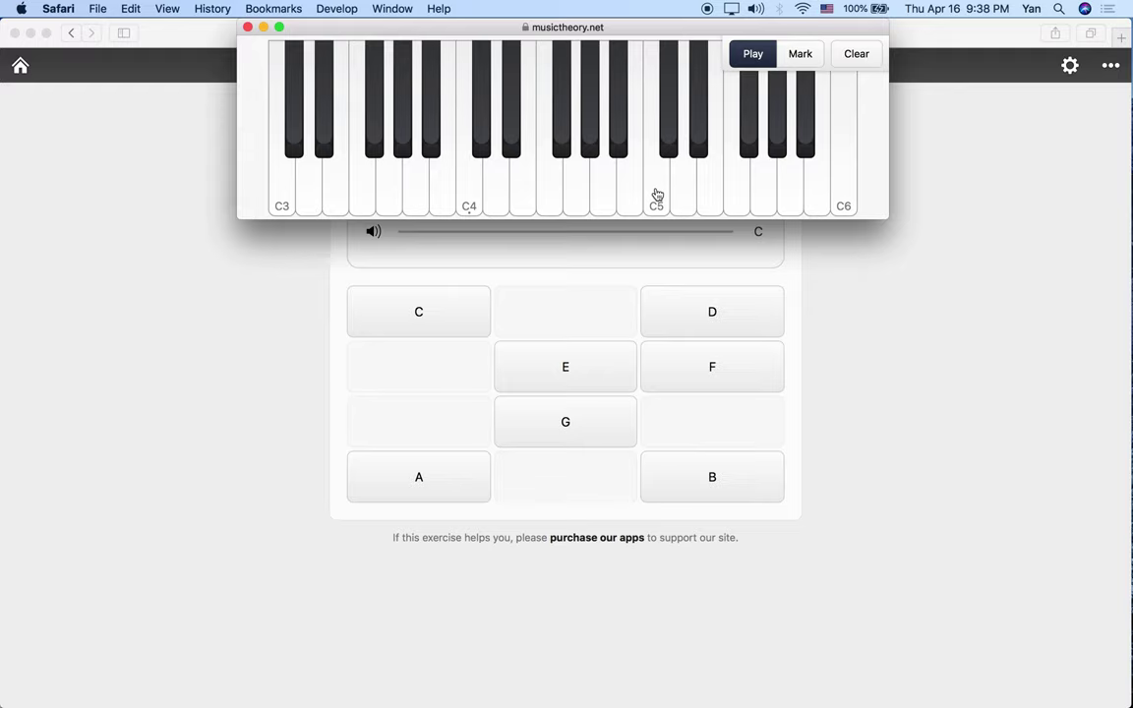
left_click(373, 153)
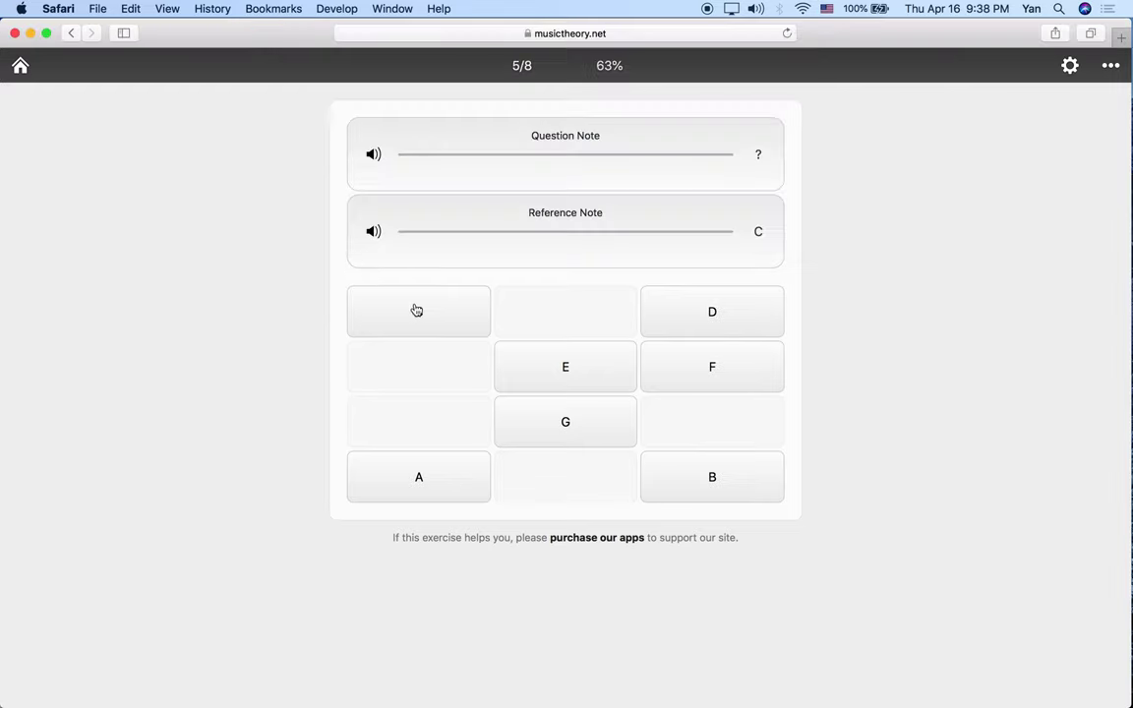
left_click(415, 309)
left_click(366, 236)
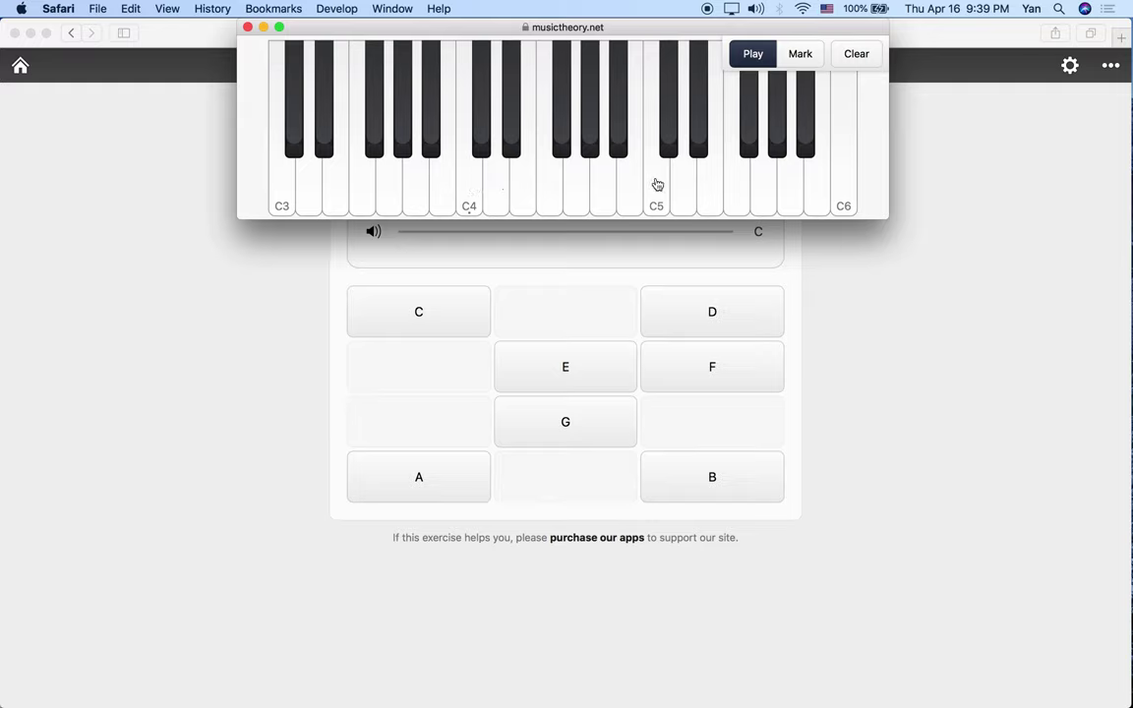
- Play the C major scale C4 to C5 on the piano, then return to the exercise
left_click(469, 189)
left_click(501, 190)
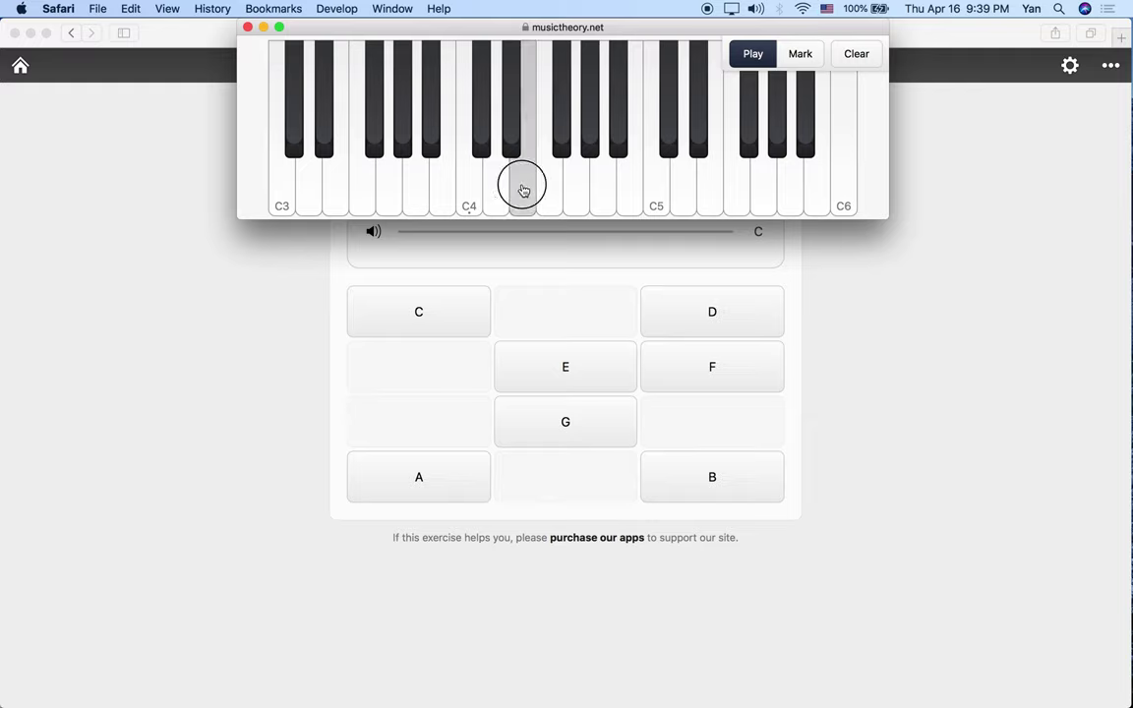
left_click(578, 192)
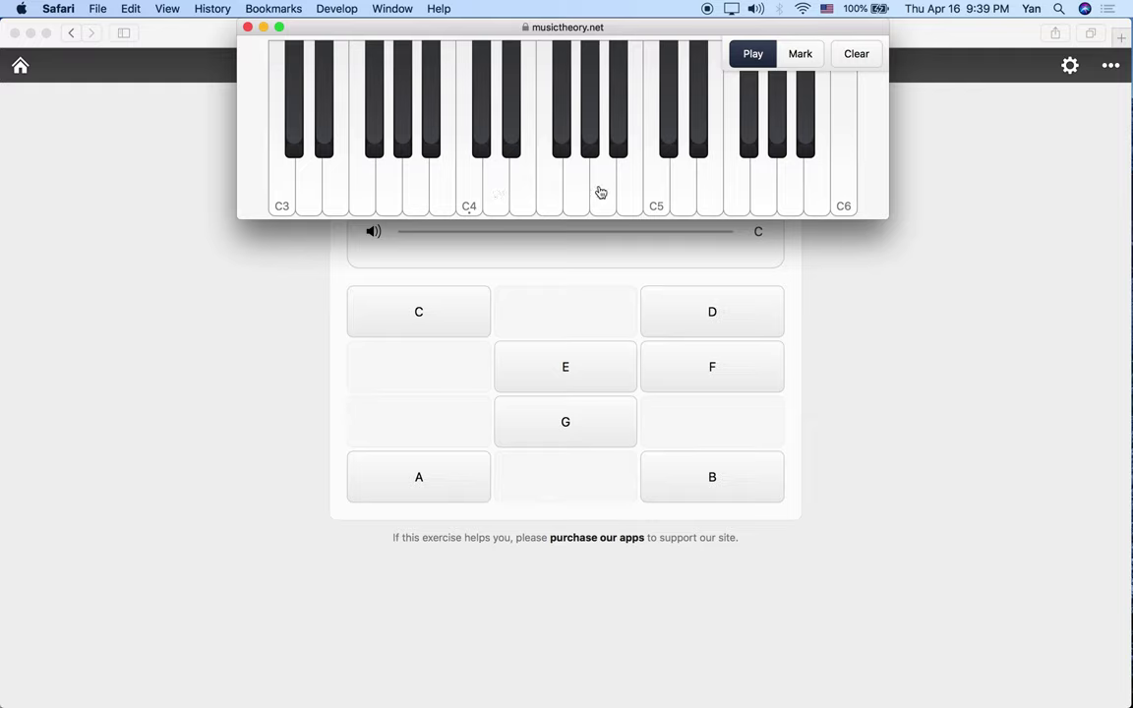
left_click(599, 191)
left_click(628, 192)
left_click(337, 266)
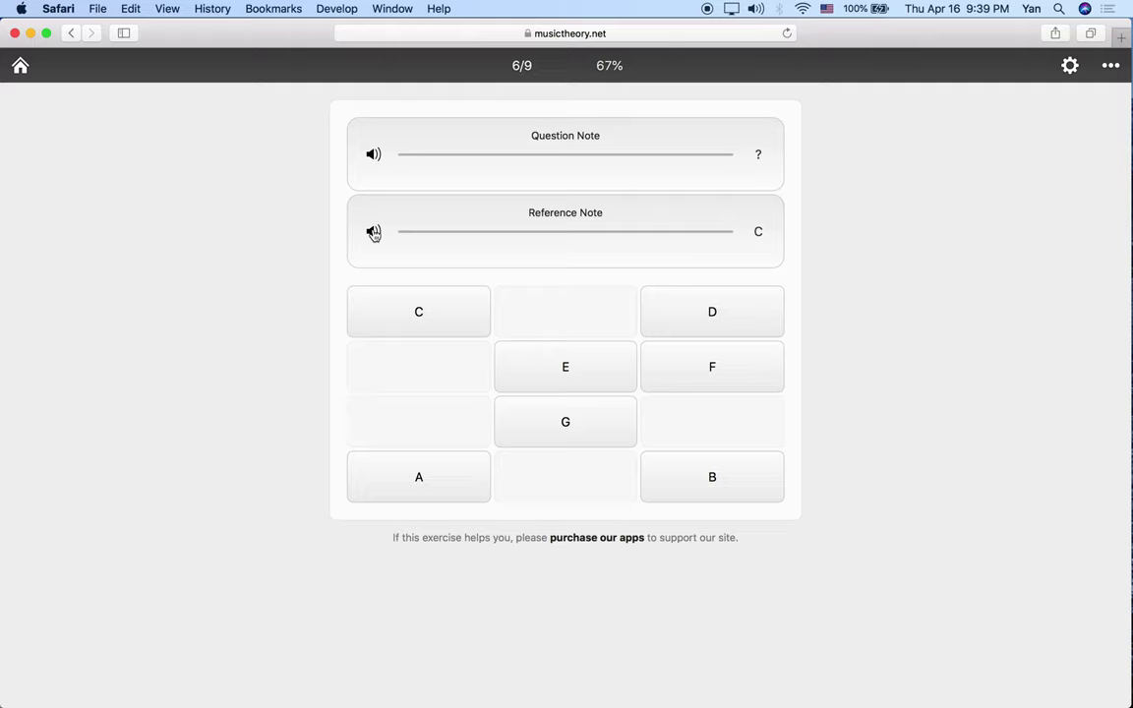
- Compare the question note against reference C and answer C
left_click(374, 232)
left_click(375, 157)
left_click(376, 160)
left_click(375, 158)
left_click(374, 158)
left_click(424, 319)
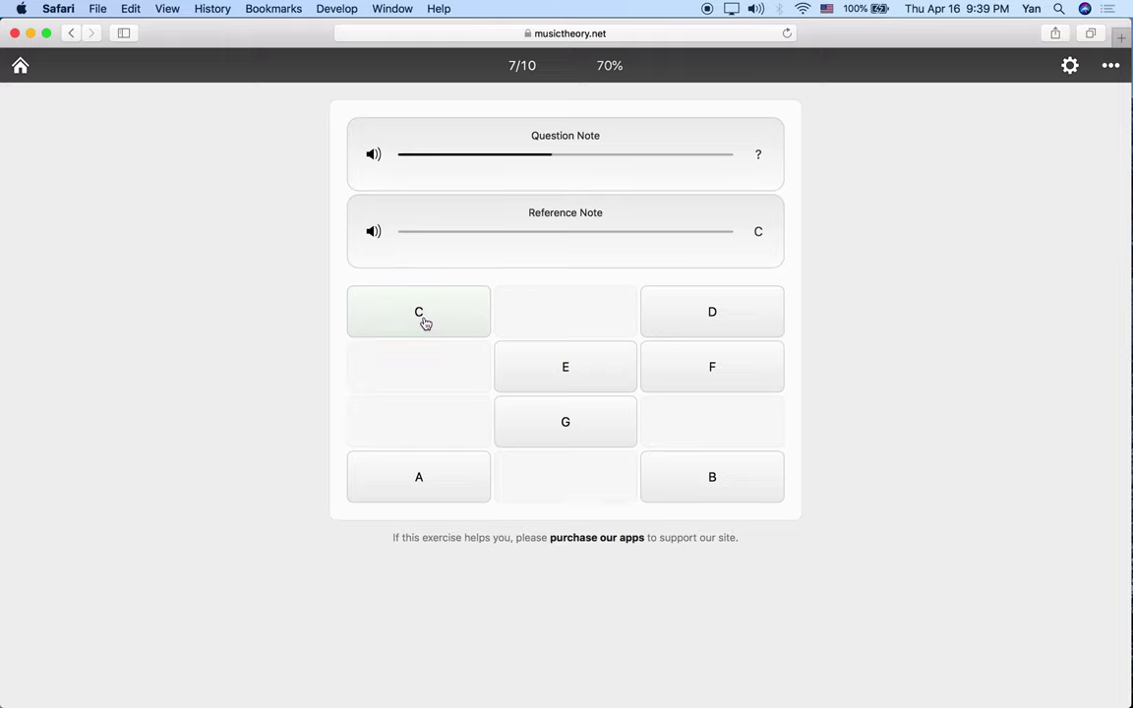
- Compare the next question note against reference C and answer A
left_click(372, 233)
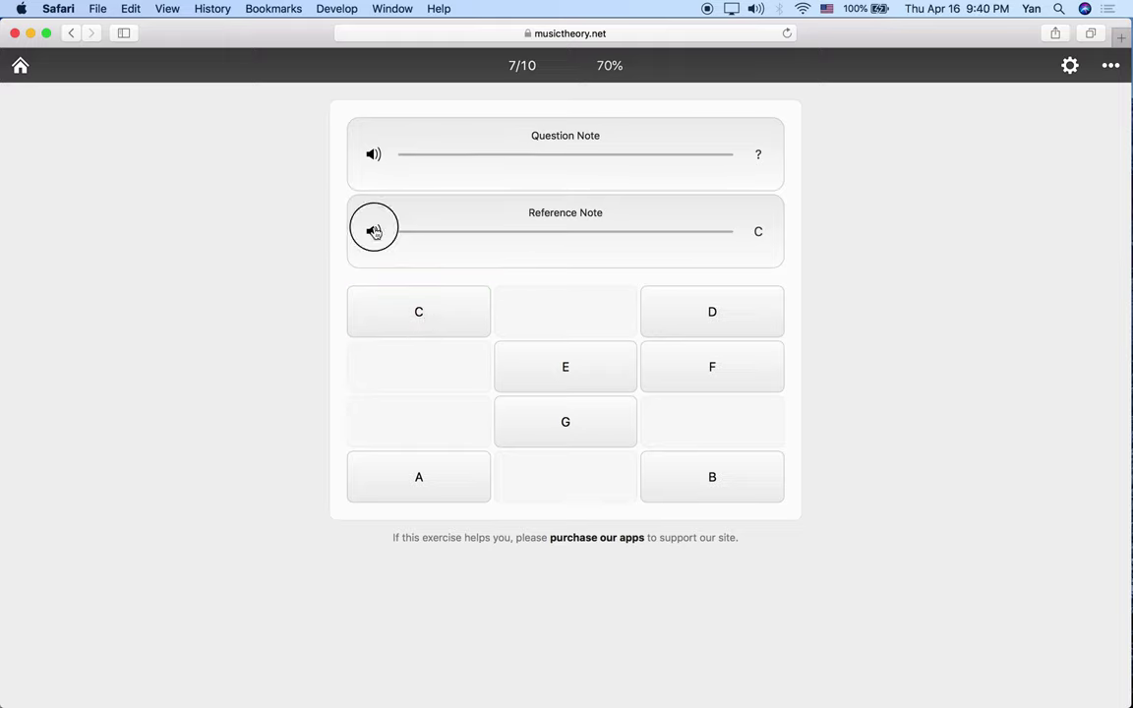
left_click(373, 155)
left_click(373, 234)
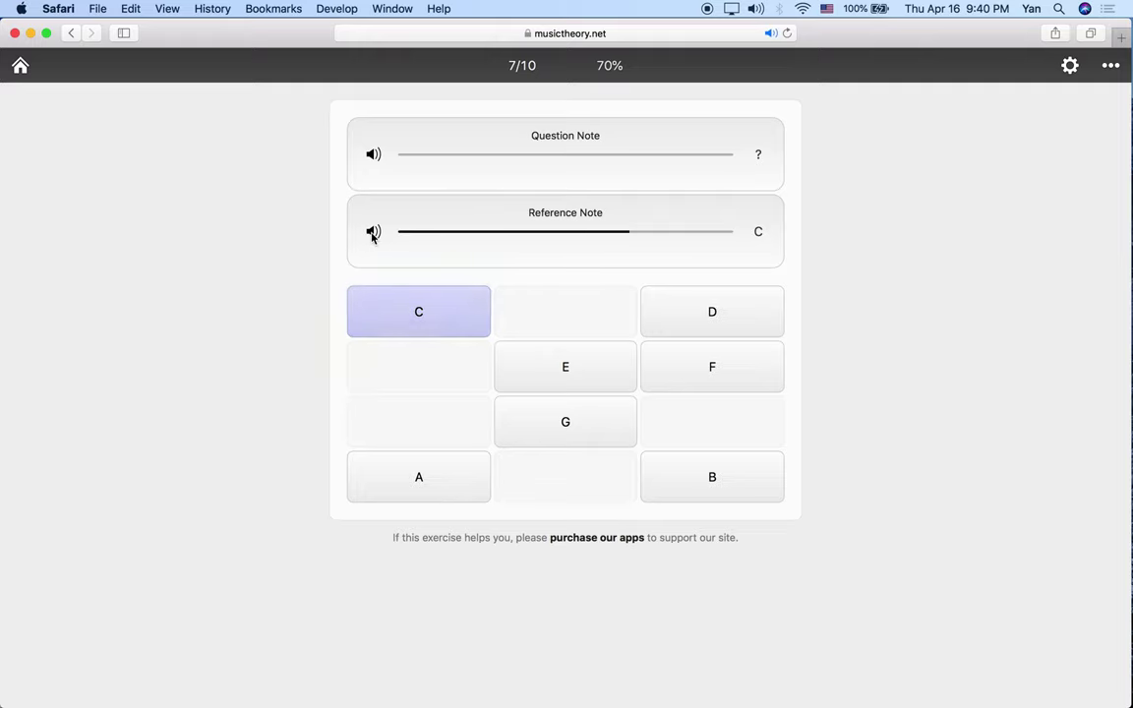
left_click(373, 155)
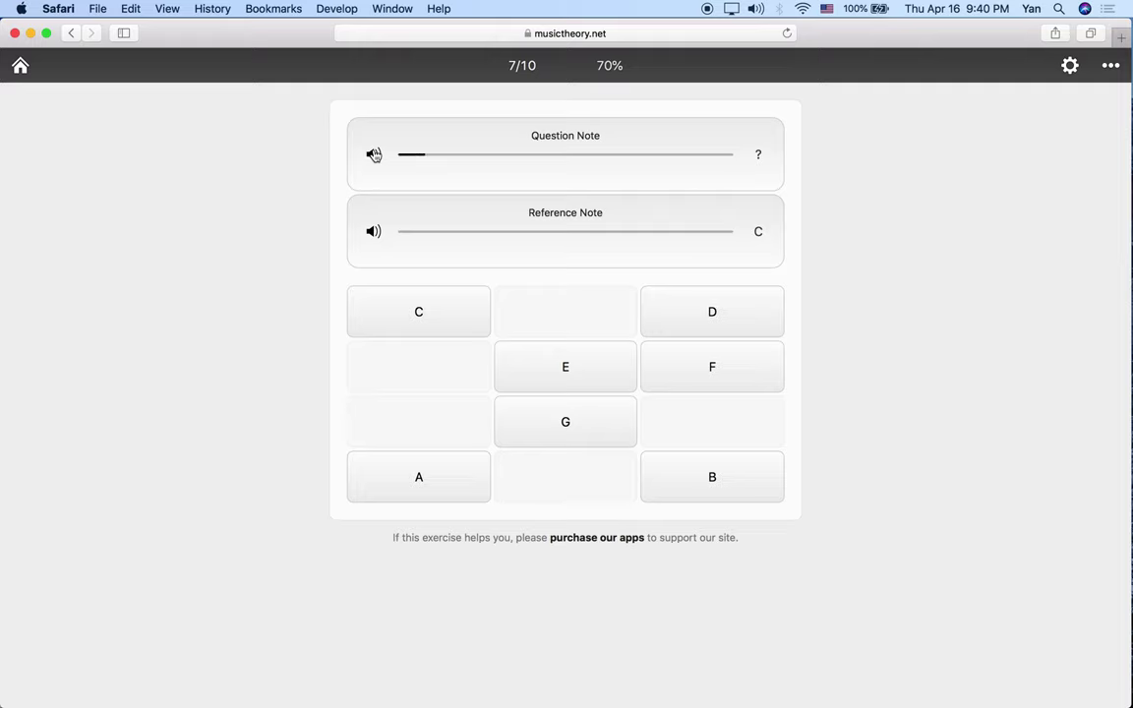
left_click(374, 155)
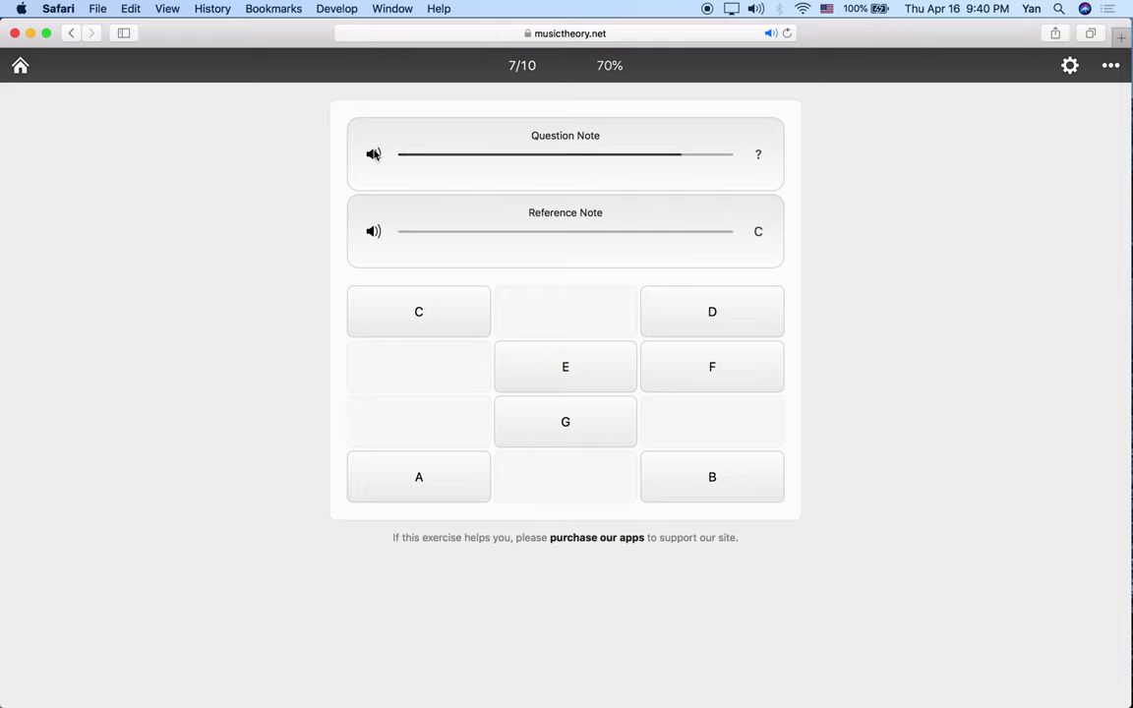
left_click(435, 484)
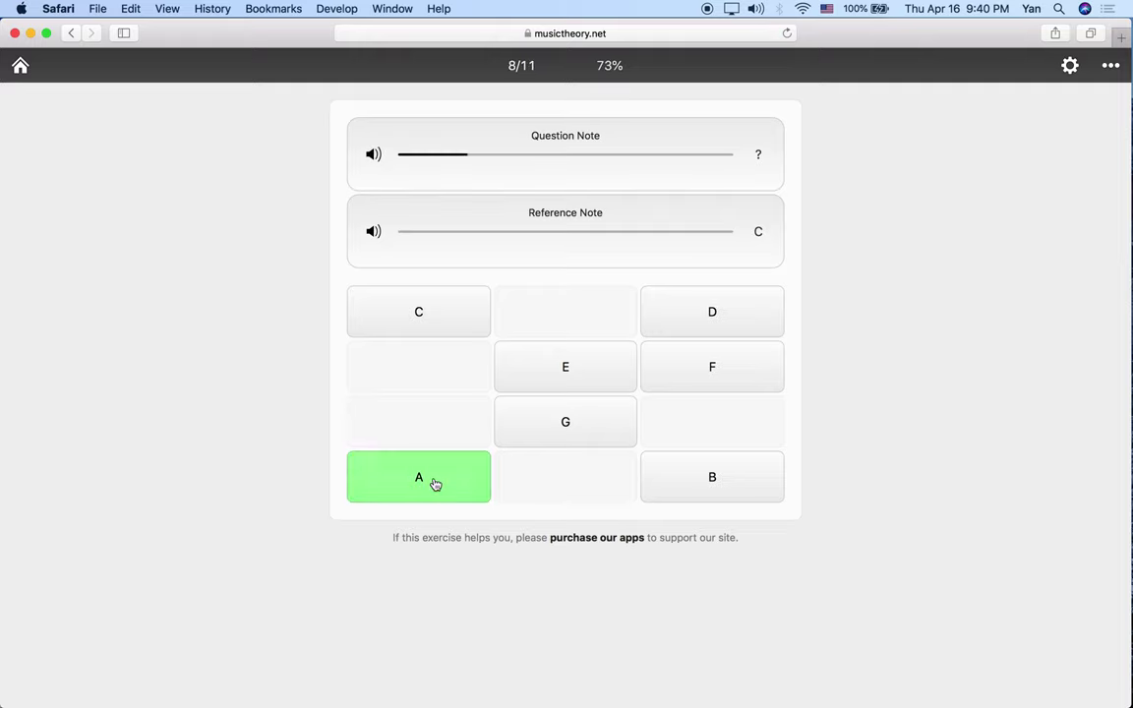
- Compare the question note with reference C and answer B
left_click(374, 234)
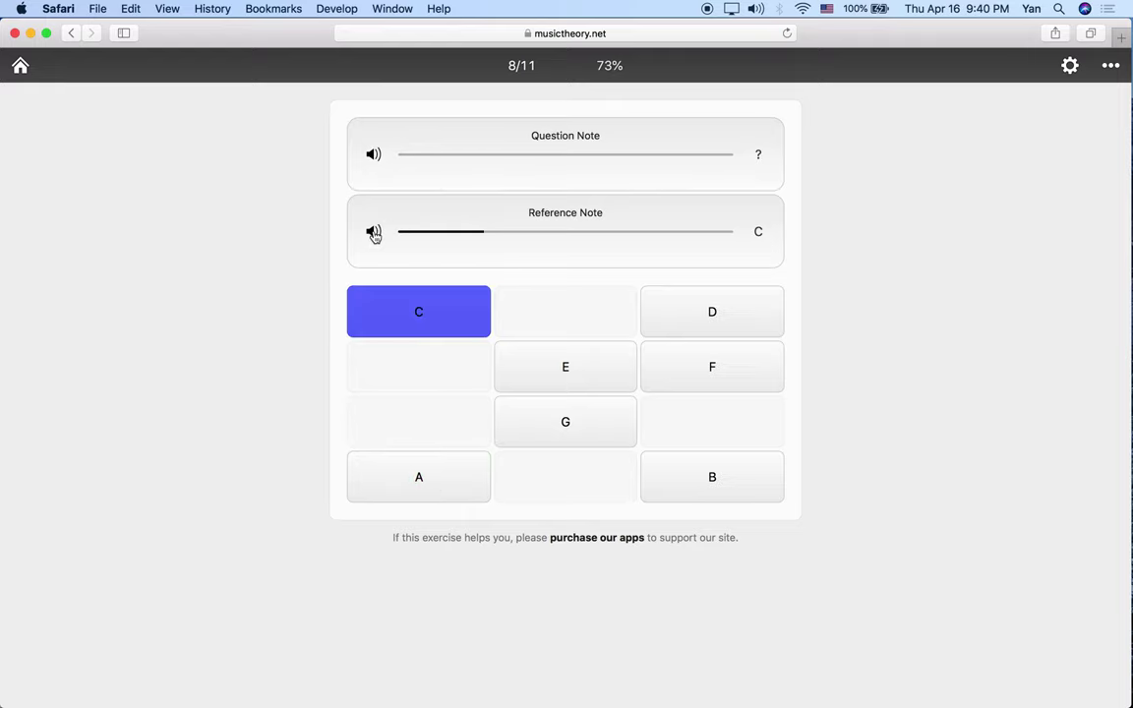
left_click(374, 154)
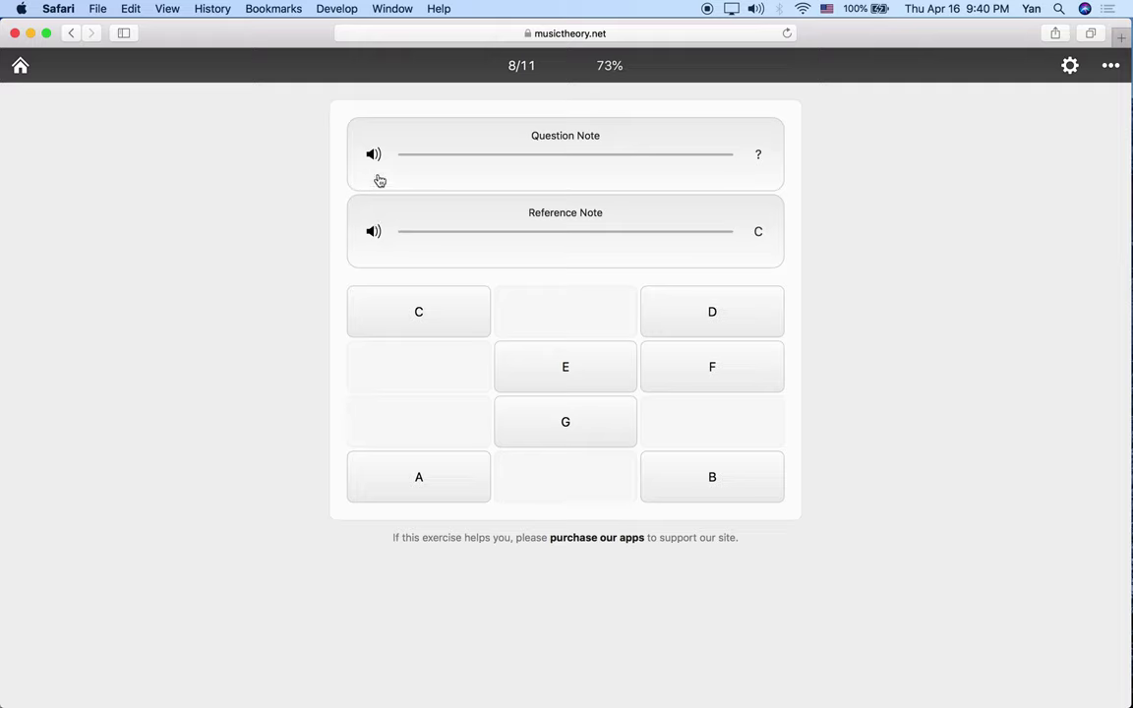
left_click(374, 154)
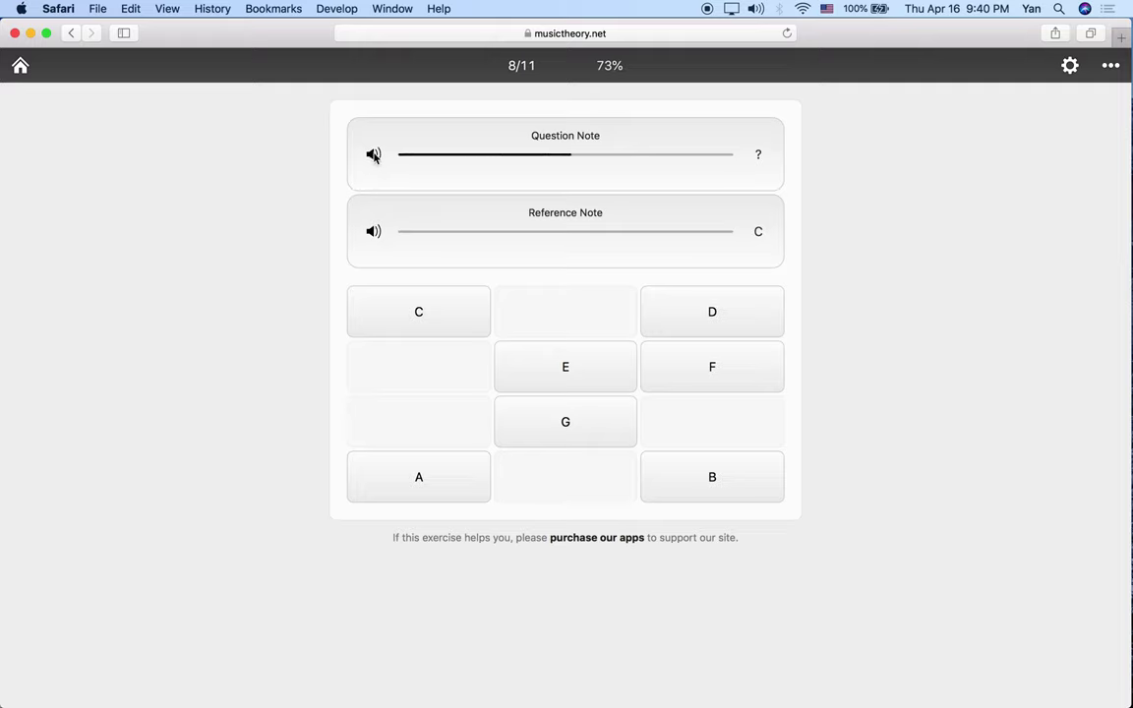
left_click(740, 485)
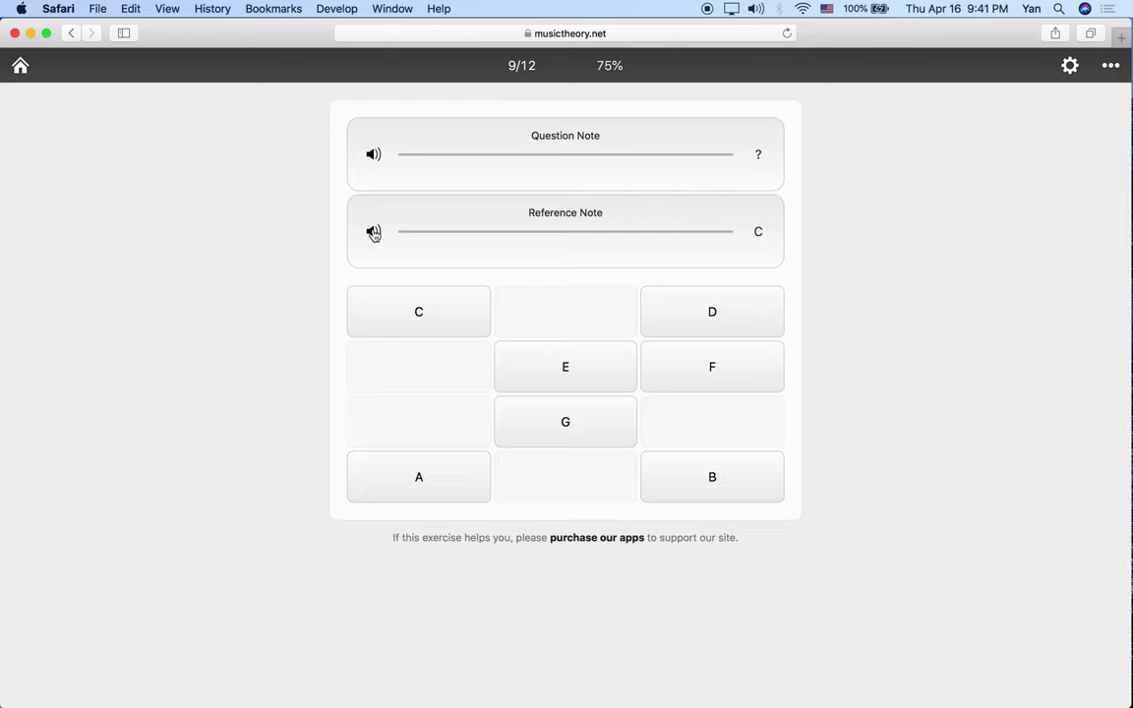
- Answer the next three questions as A, E and A, then bring the pop-up piano forward
left_click(374, 155)
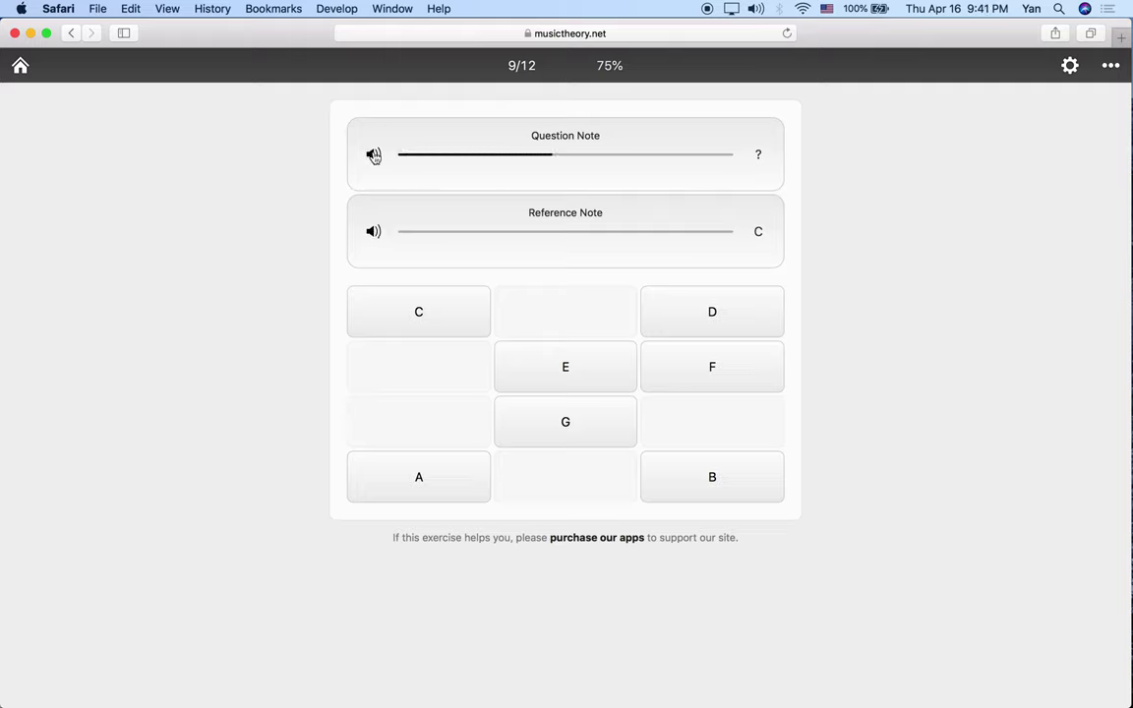
left_click(436, 479)
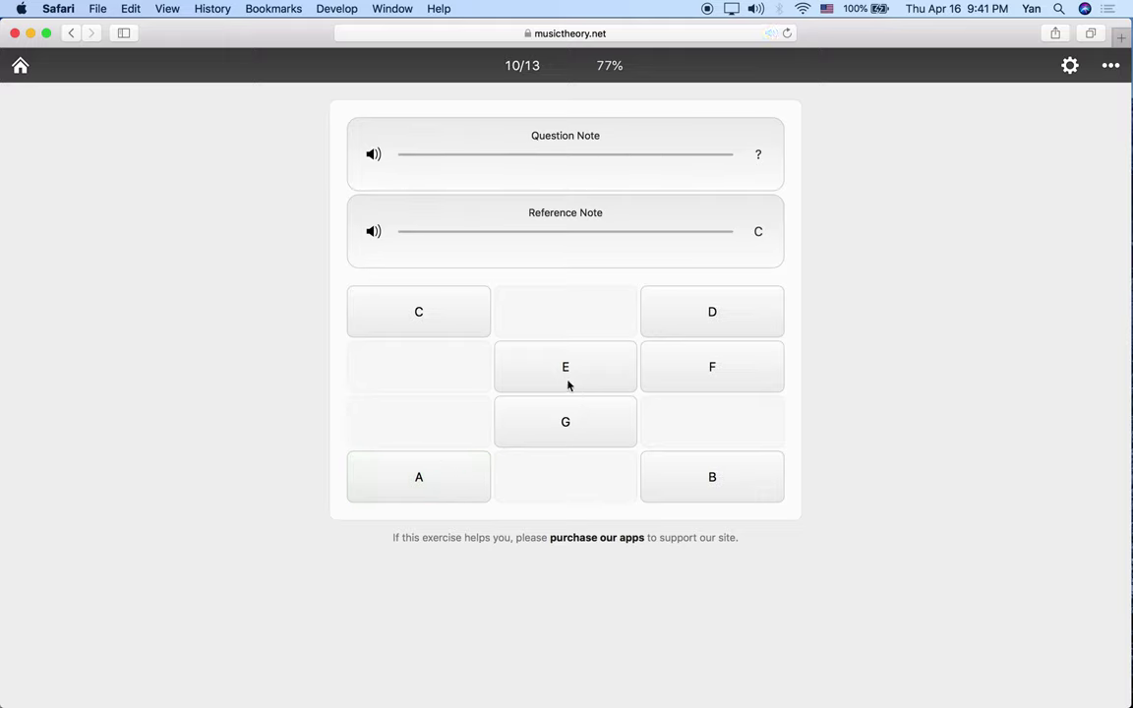
left_click(568, 385)
left_click(466, 474)
key("super+grave")
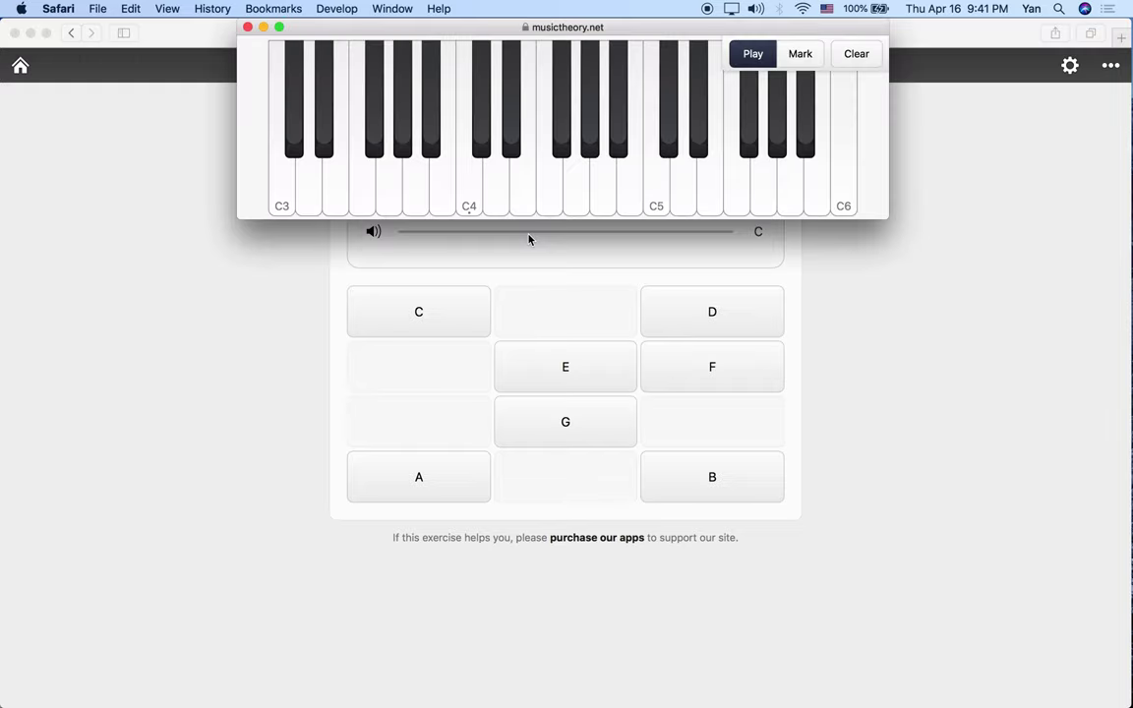